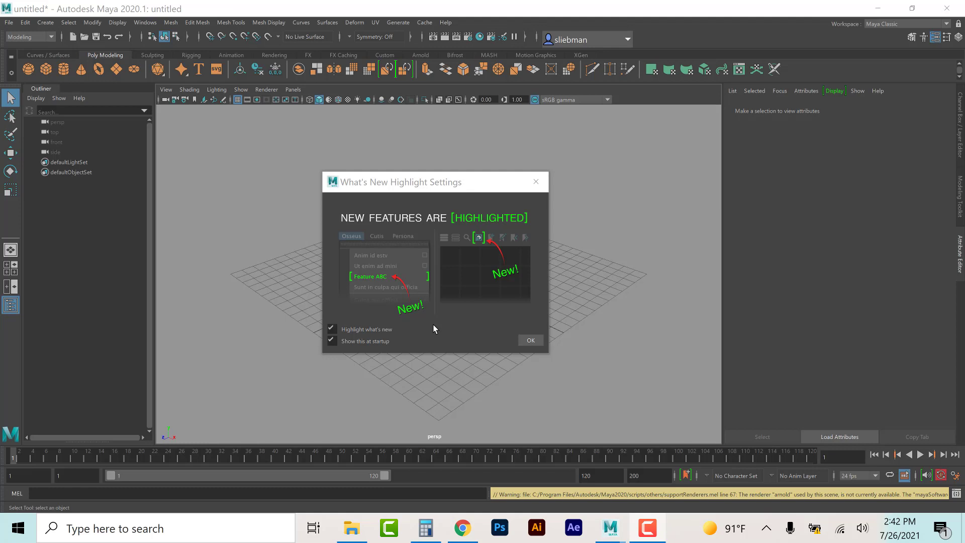
# Extend the playback range to end at frame 200 and turn off automatic keyframing.
pyautogui.click(535, 340)
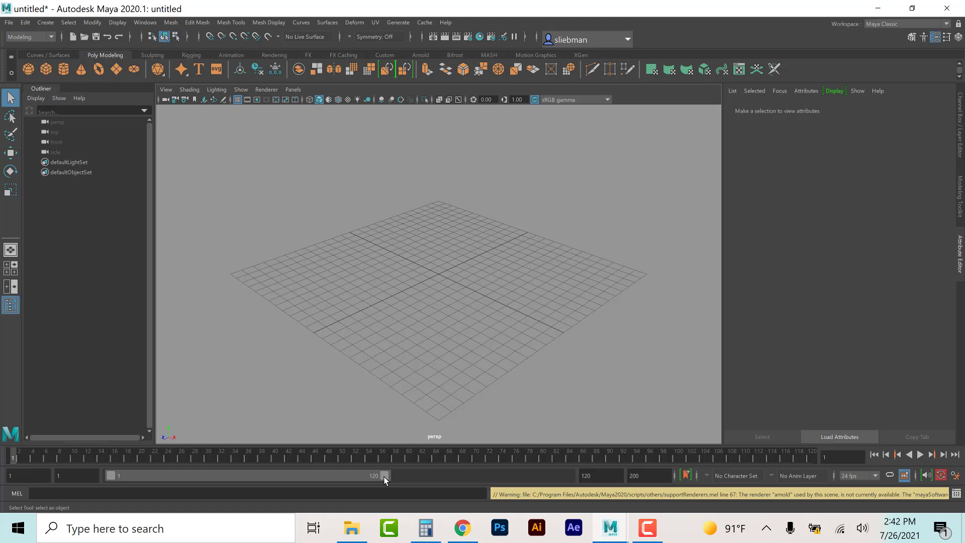
pyautogui.moveTo(383, 477); pyautogui.dragTo(582, 482)
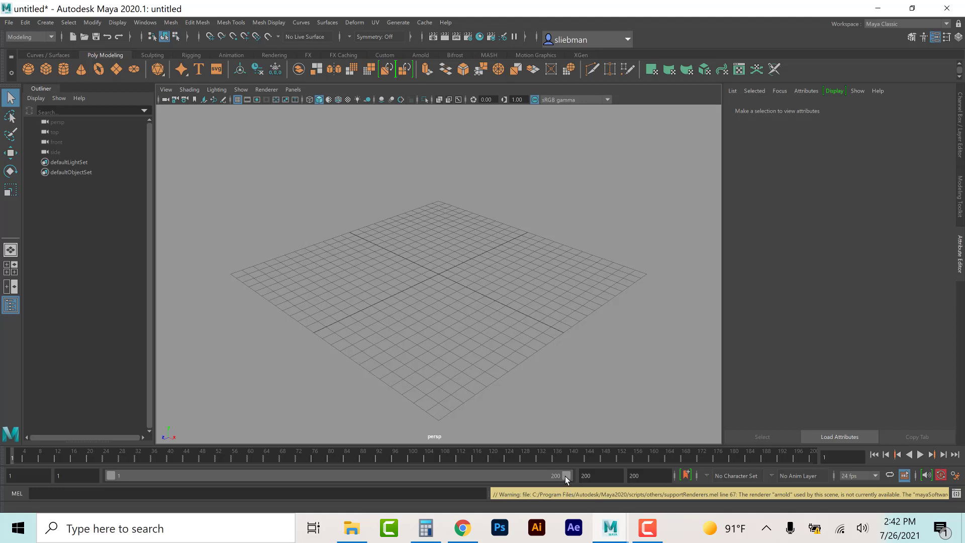
pyautogui.click(649, 476)
pyautogui.click(941, 478)
# Open the animation preferences and choose 24 fps as the time slider framerate.
pyautogui.click(957, 477)
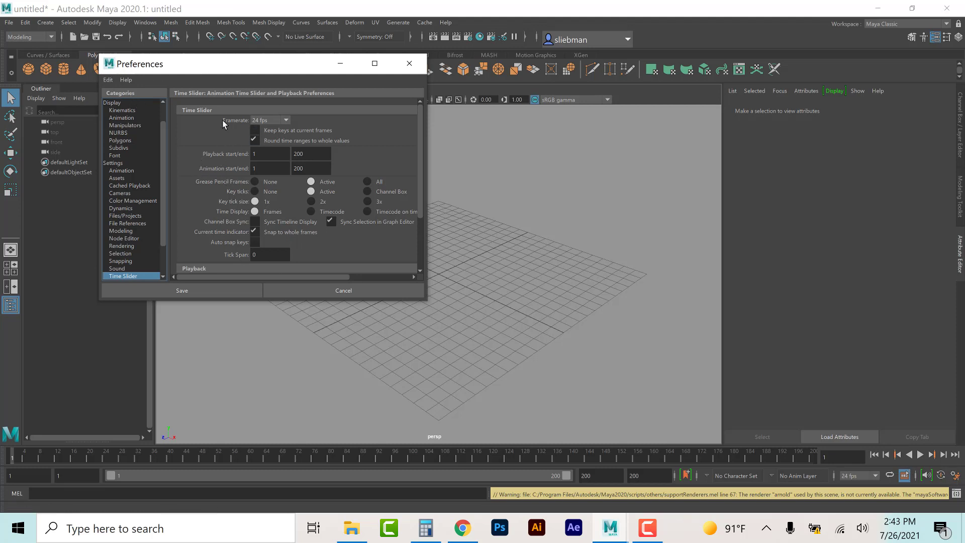
pyautogui.click(278, 123)
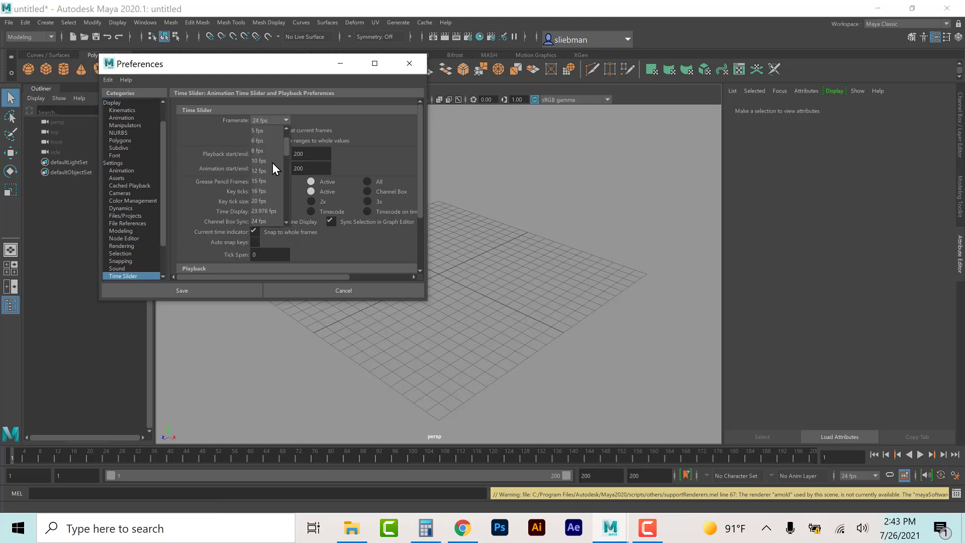
pyautogui.click(268, 221)
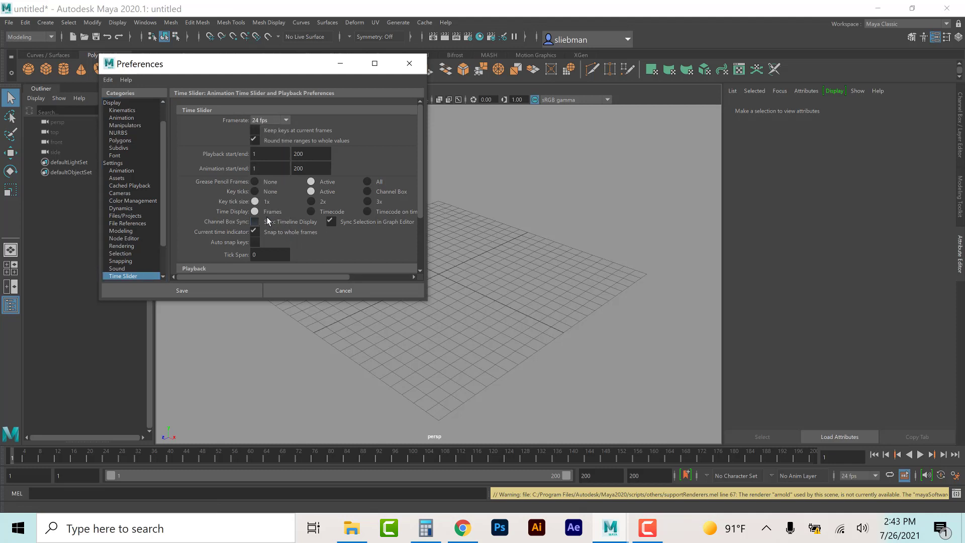
pyautogui.click(286, 121)
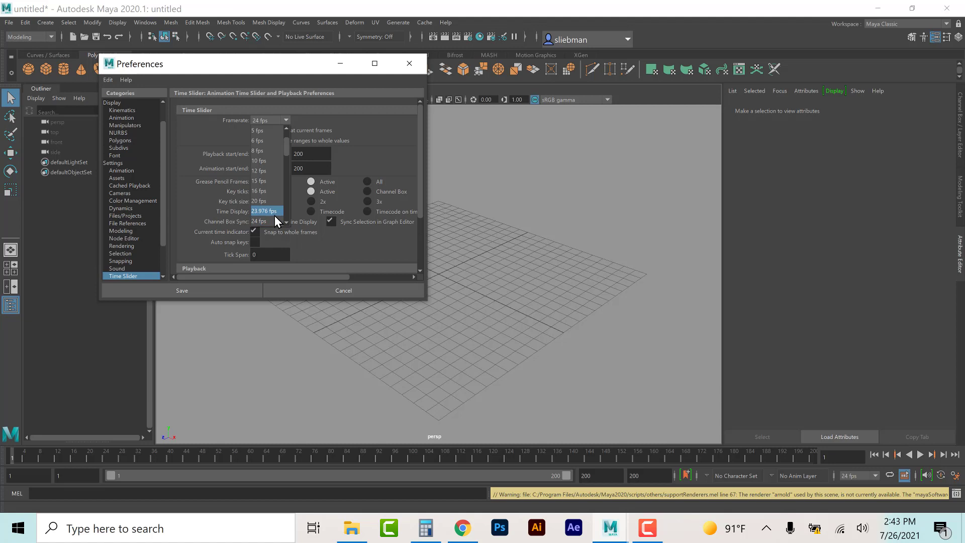
pyautogui.click(365, 138)
# Set the playback speed to 24 fps x 1, save the preferences, and keep 200 as the playback end frame.
pyautogui.scroll(-3, 331, 206)
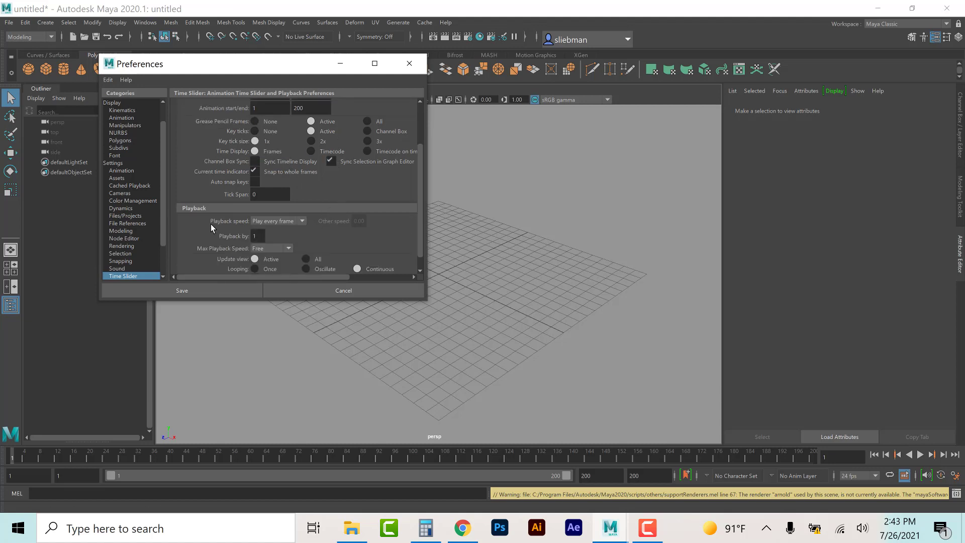
pyautogui.click(276, 223)
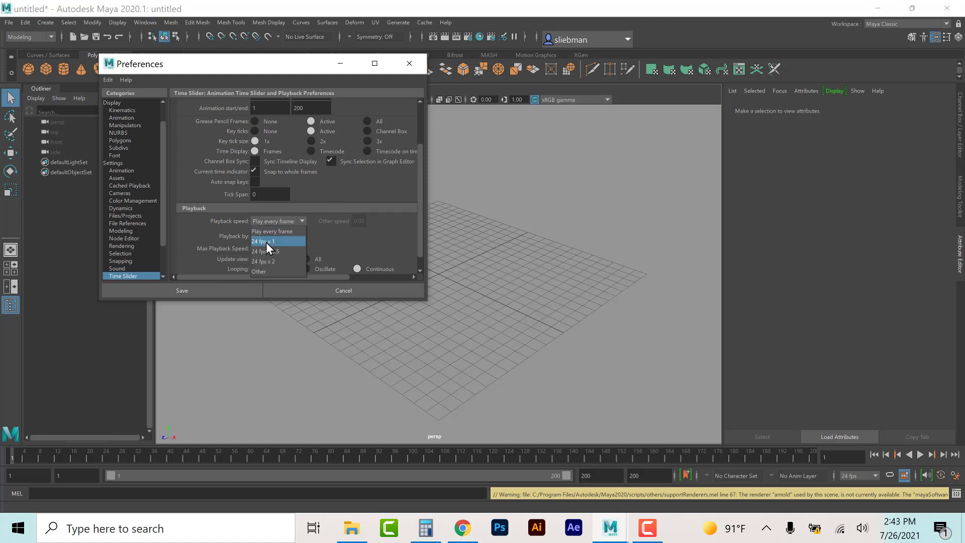
pyautogui.click(266, 242)
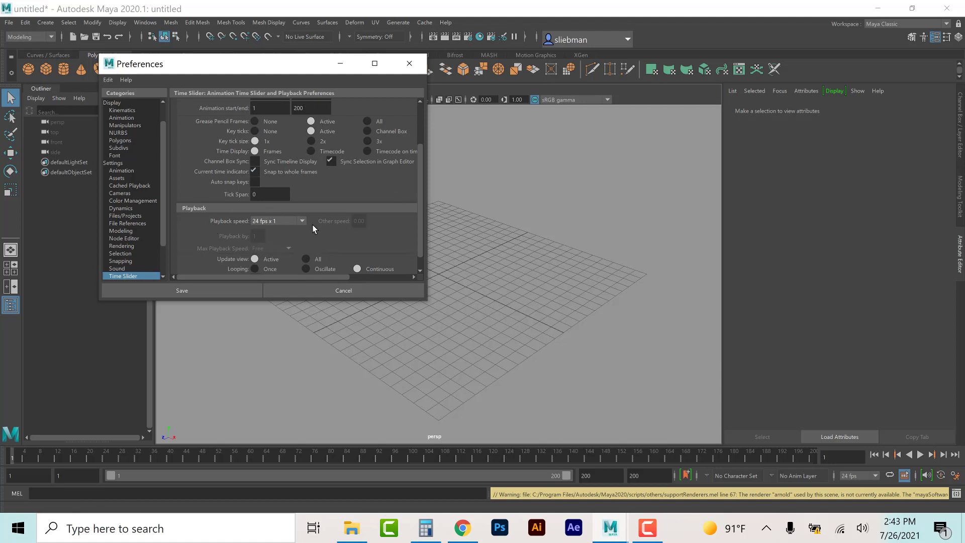
pyautogui.scroll(-1, 312, 224)
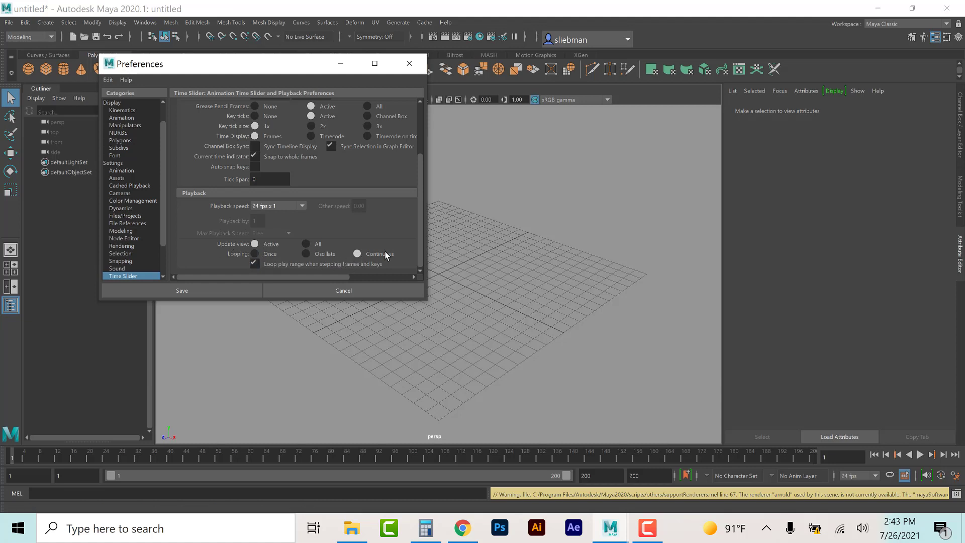
pyautogui.click(225, 292)
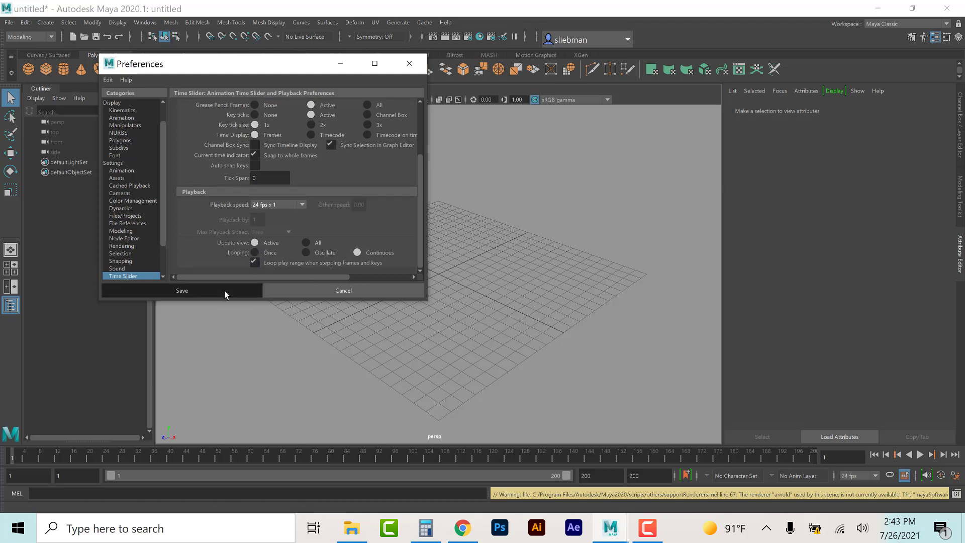
pyautogui.click(584, 475)
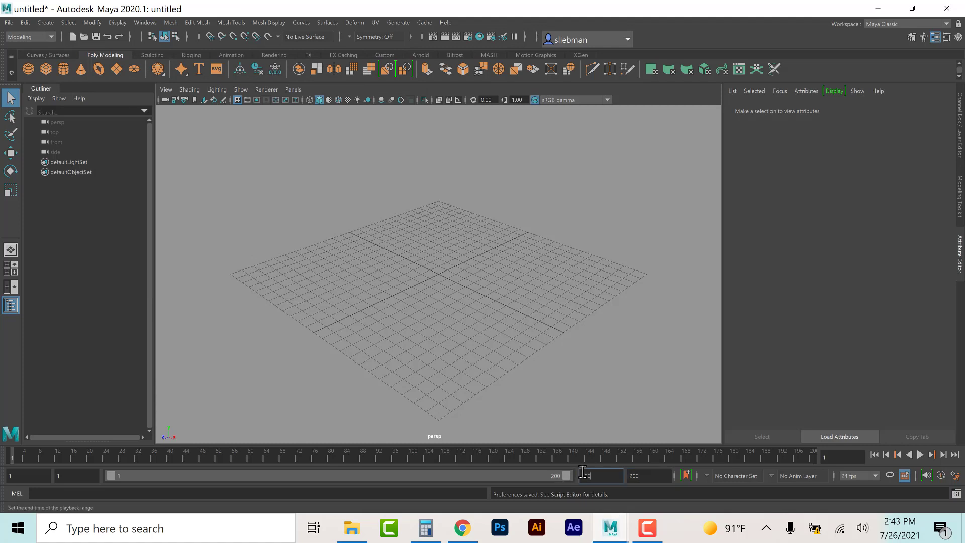
pyautogui.press('Tab')
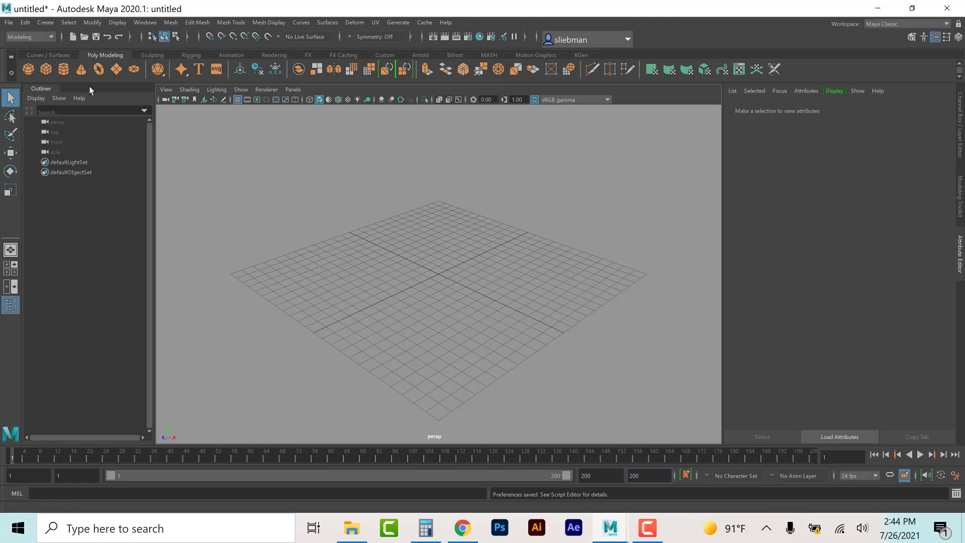
# Start a new project in the Project Window and name it Module2_Project.
pyautogui.click(9, 22)
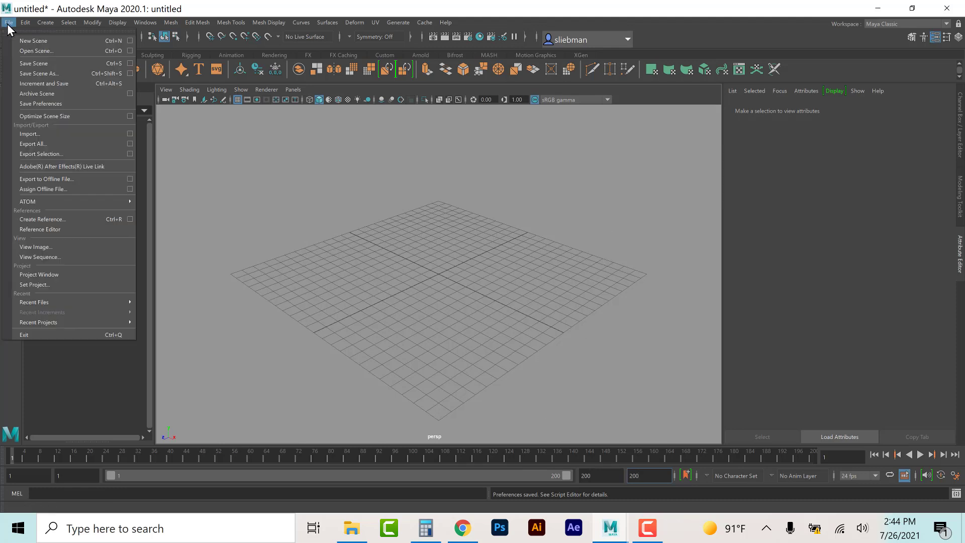
pyautogui.click(52, 276)
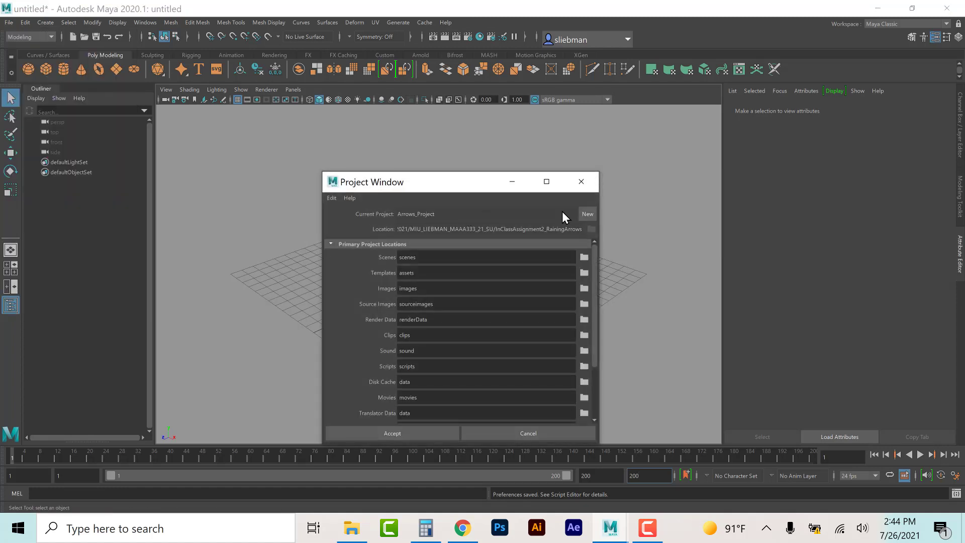
pyautogui.click(588, 215)
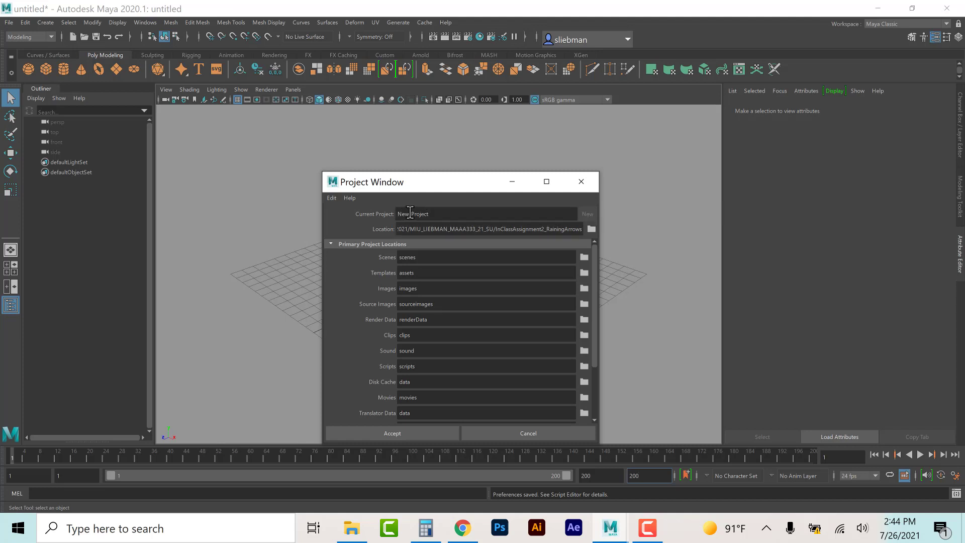
pyautogui.click(401, 214)
pyautogui.moveTo(401, 213); pyautogui.dragTo(387, 217)
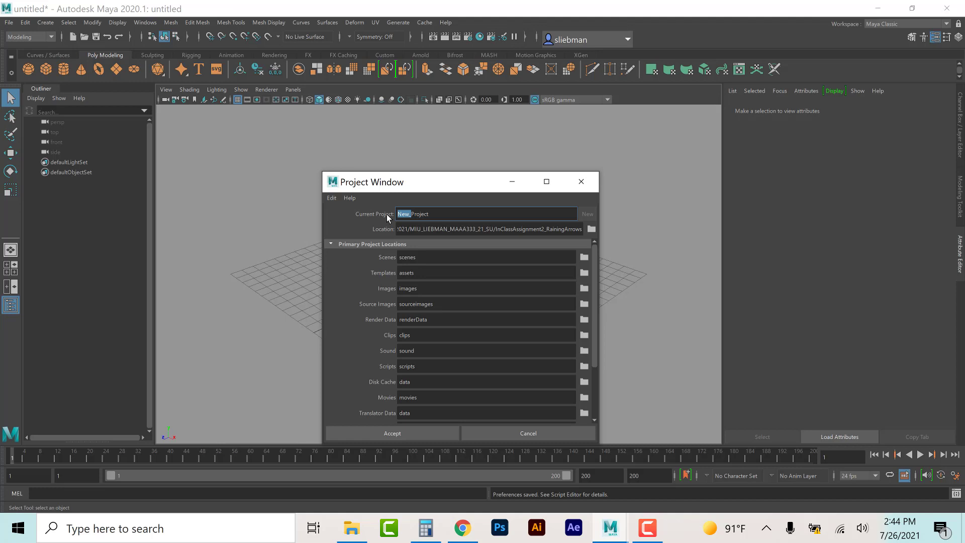
pyautogui.write('Module2_')
# Browse to the Desktop for the project location and create a folder there named 3D ANIMATION.
pyautogui.click(592, 229)
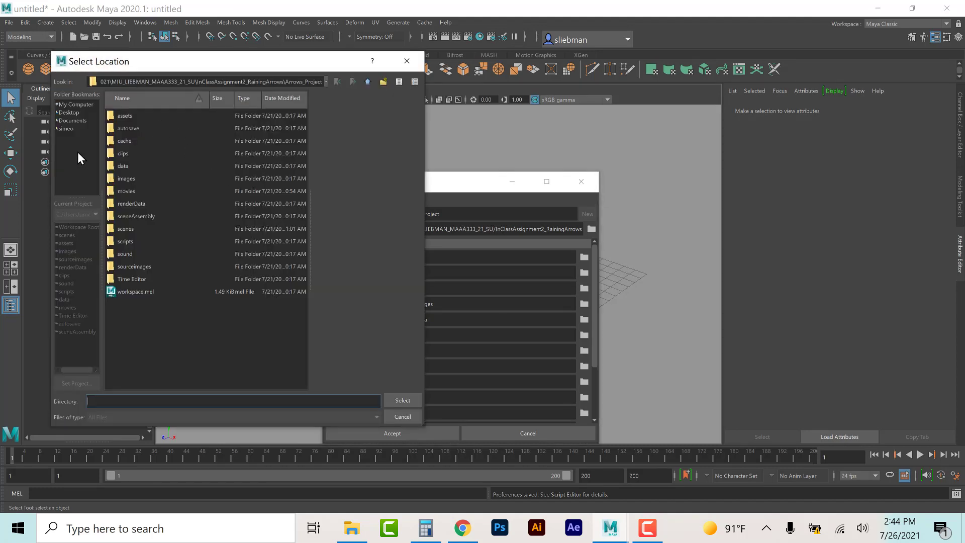
pyautogui.click(64, 113)
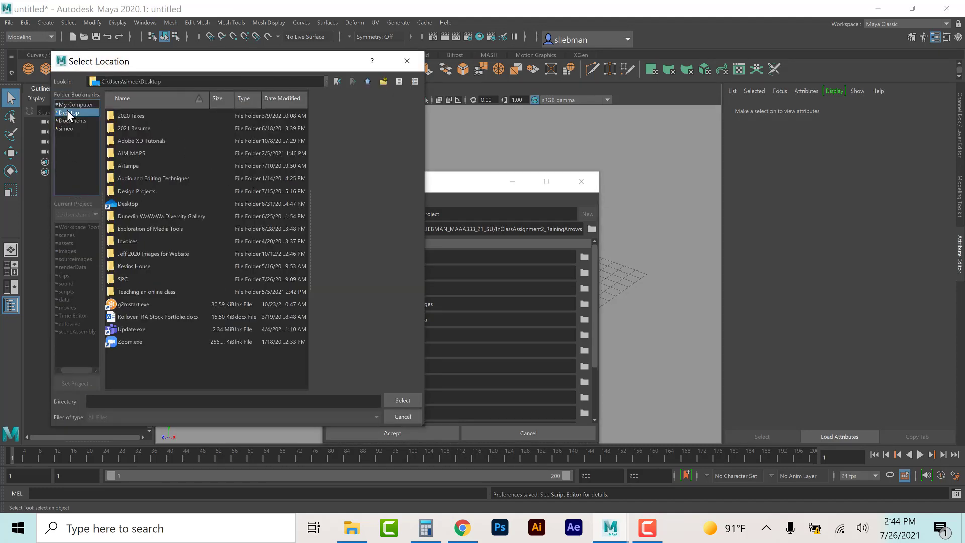
pyautogui.click(382, 81)
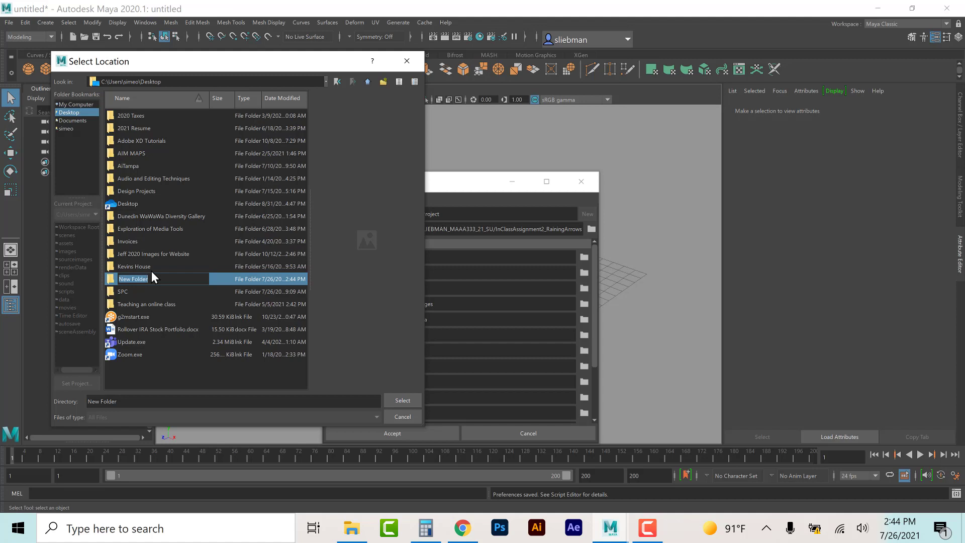
pyautogui.write('#')
pyautogui.write('D ANIMAT')
pyautogui.write('ION')
pyautogui.press('Return')
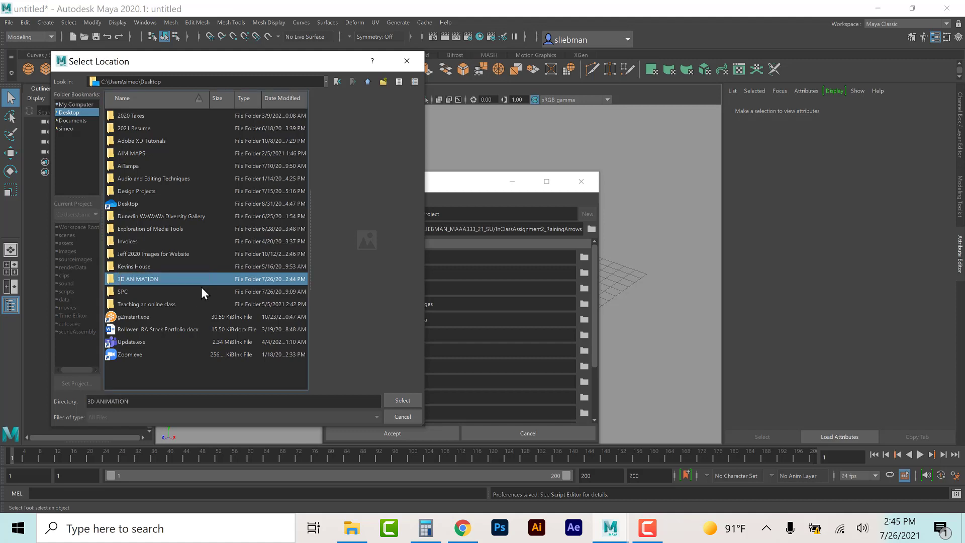
# Create two folders named Module 1 and Module 2 inside the 3D ANIMATION folder.
pyautogui.doubleClick(215, 278)
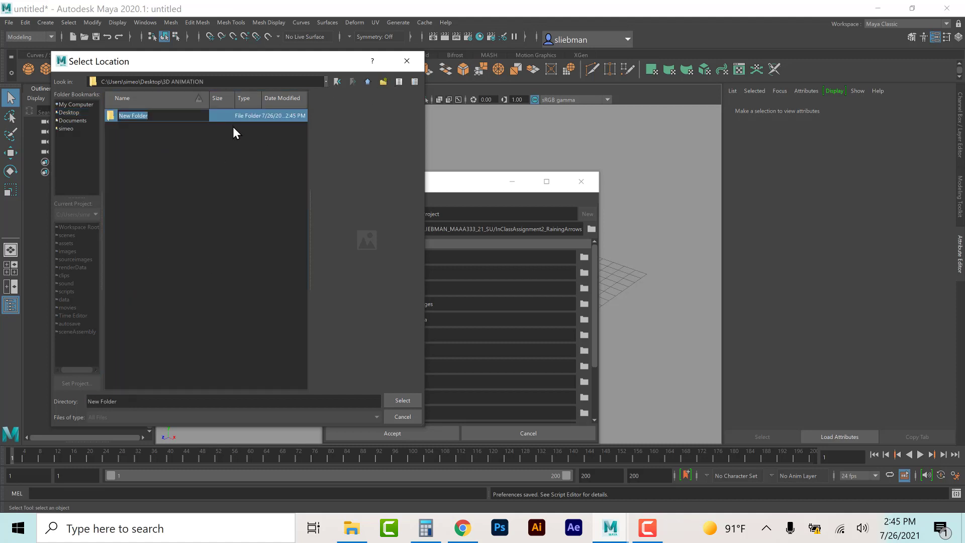
pyautogui.write('Module 1')
pyautogui.press('Return')
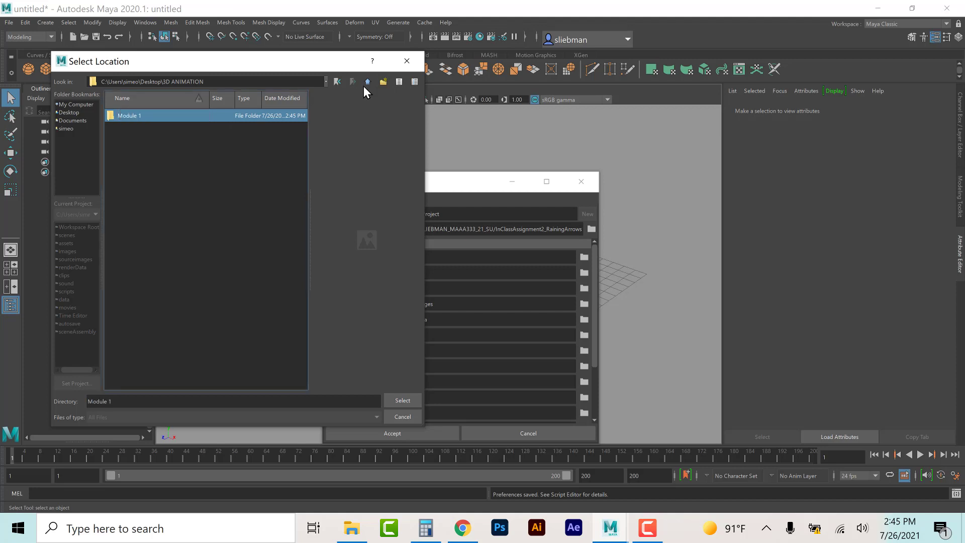
pyautogui.click(382, 82)
pyautogui.write('Mo')
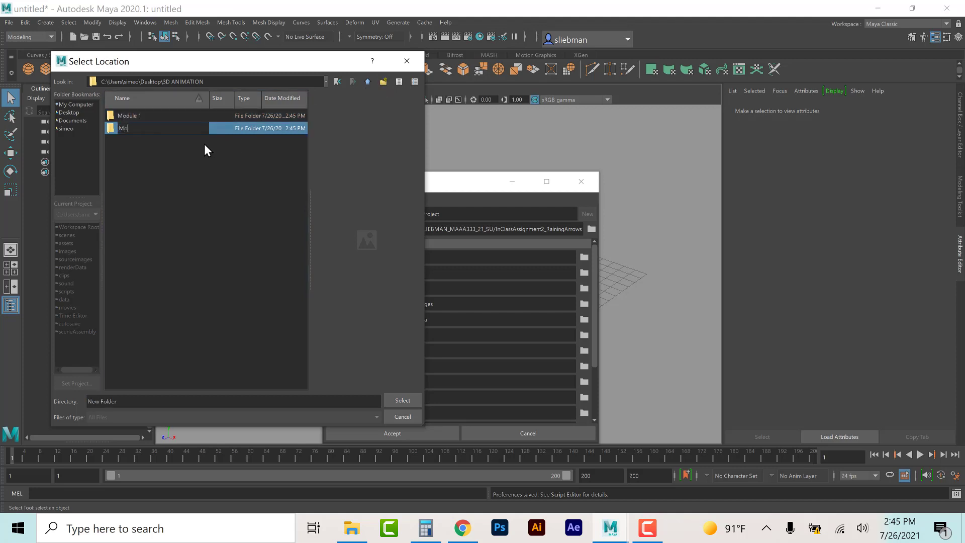
pyautogui.write('dule 2')
pyautogui.press('Return')
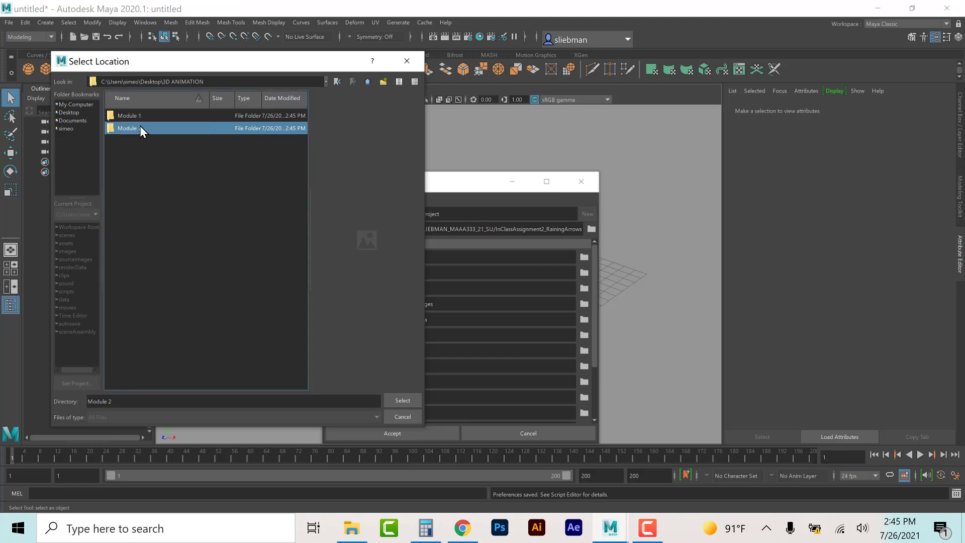
# Select the Module 2 folder as the project location and accept the new project with its default subfolders.
pyautogui.click(402, 400)
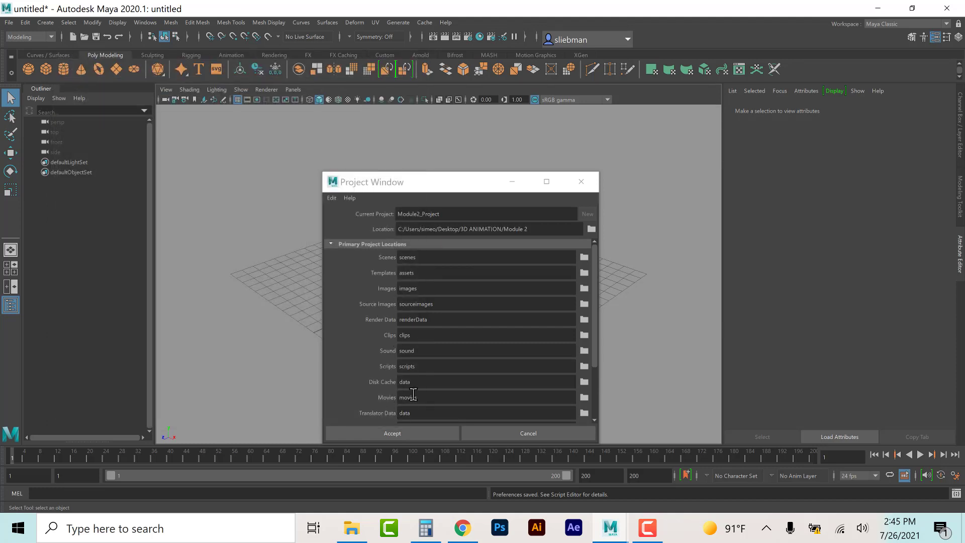
pyautogui.scroll(-5, 422, 327)
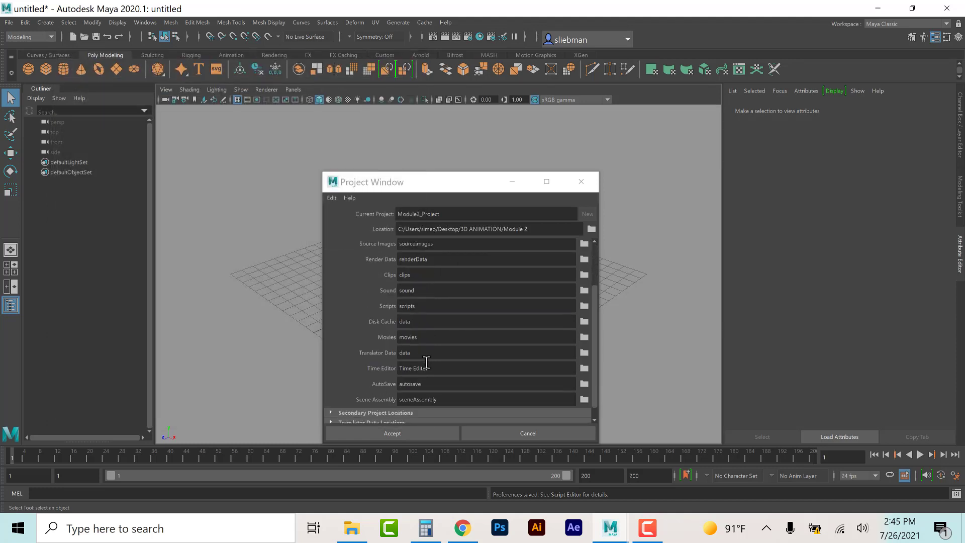
pyautogui.scroll(1, 429, 352)
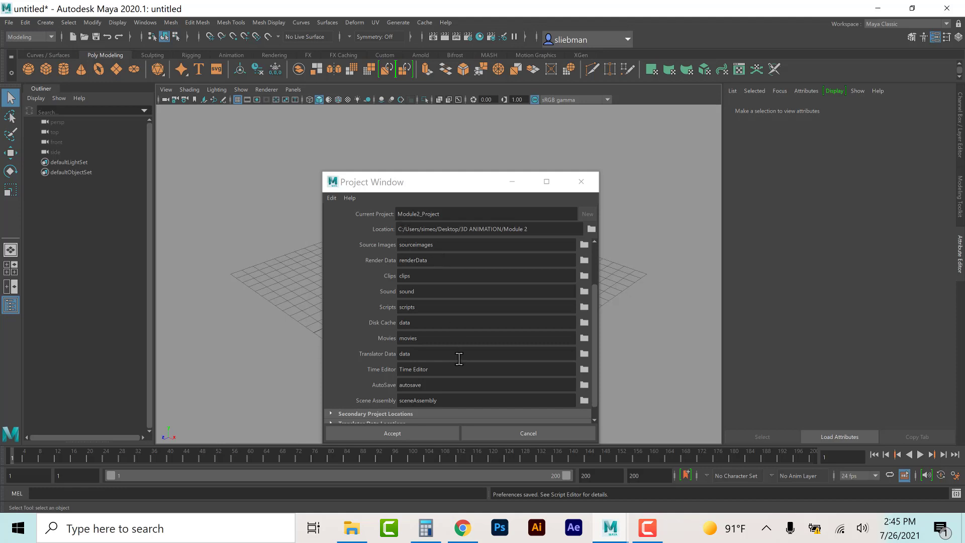
pyautogui.click(399, 433)
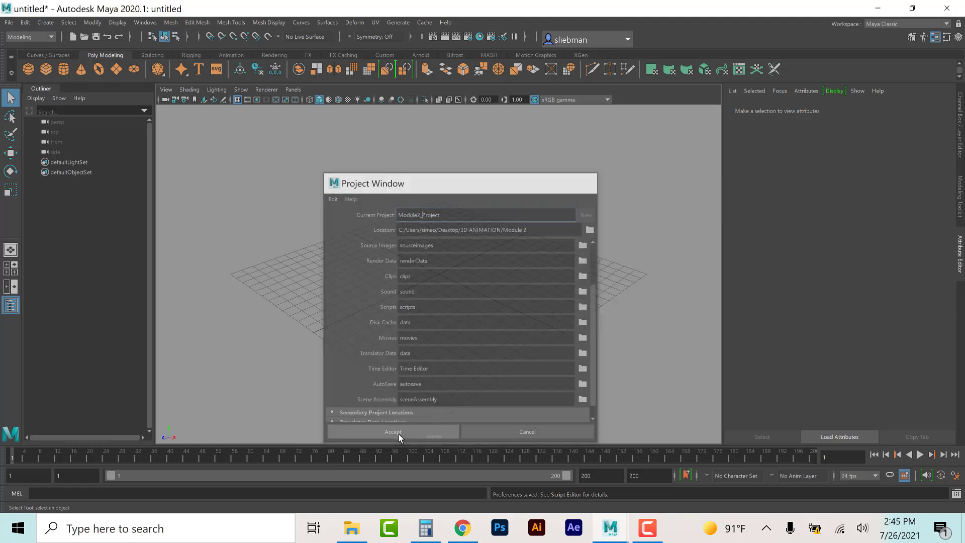
# Create a polygon sphere and move it beyond the grid's edge to about X -14.7 and Y 2.2.
pyautogui.click(29, 69)
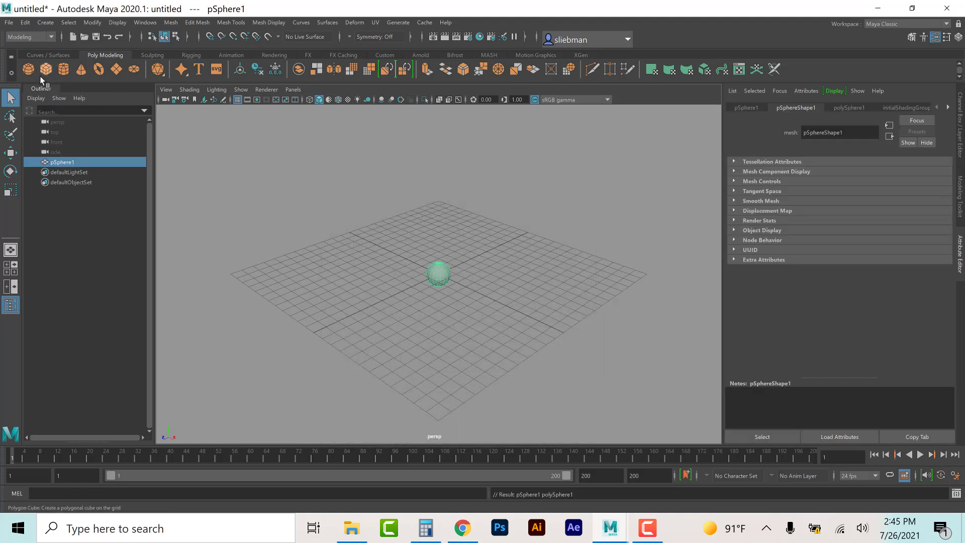
pyautogui.click(10, 152)
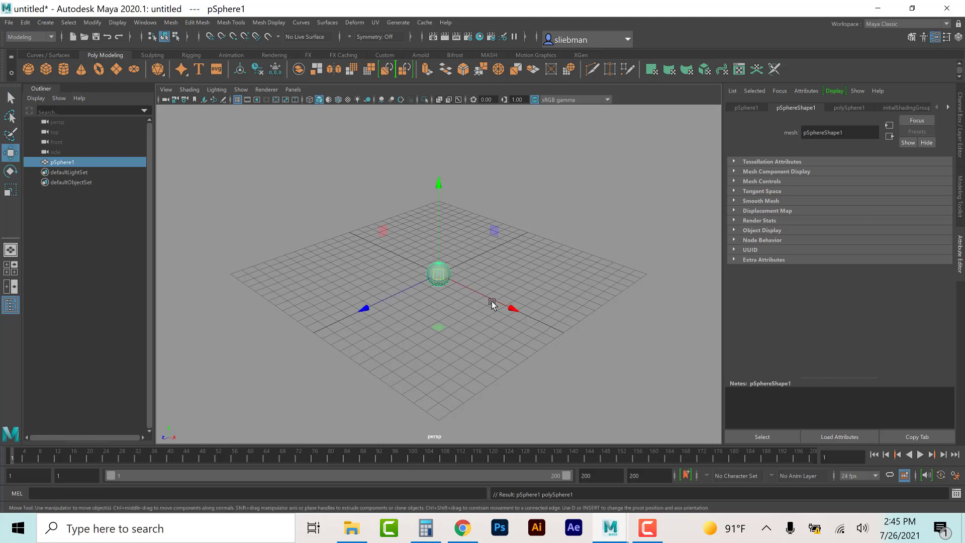
pyautogui.moveTo(502, 305); pyautogui.dragTo(373, 247)
pyautogui.moveTo(323, 129); pyautogui.dragTo(318, 111)
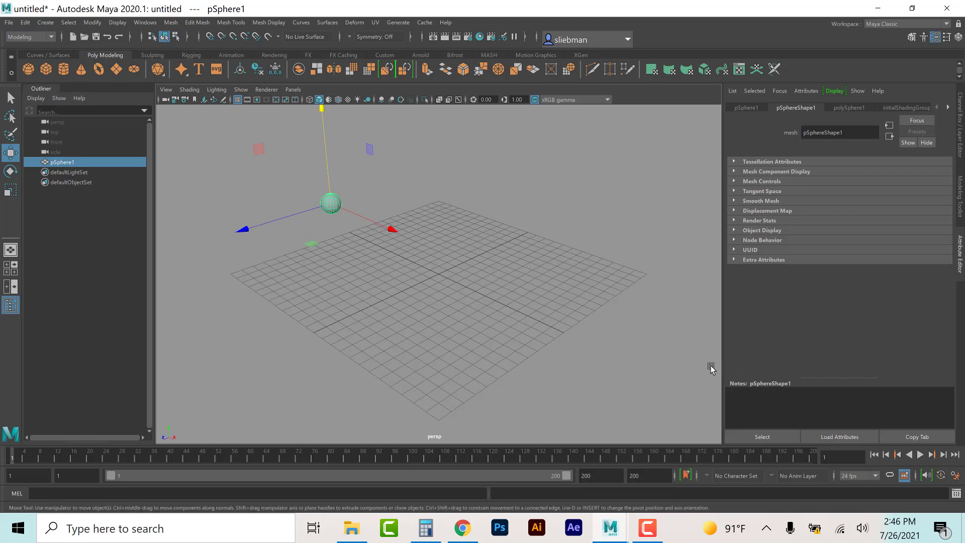
# Key the sphere's Translate X, Y and Z channels at frame 1 and reactivate the Move tool.
pyautogui.hotkey('ctrl', 'a')
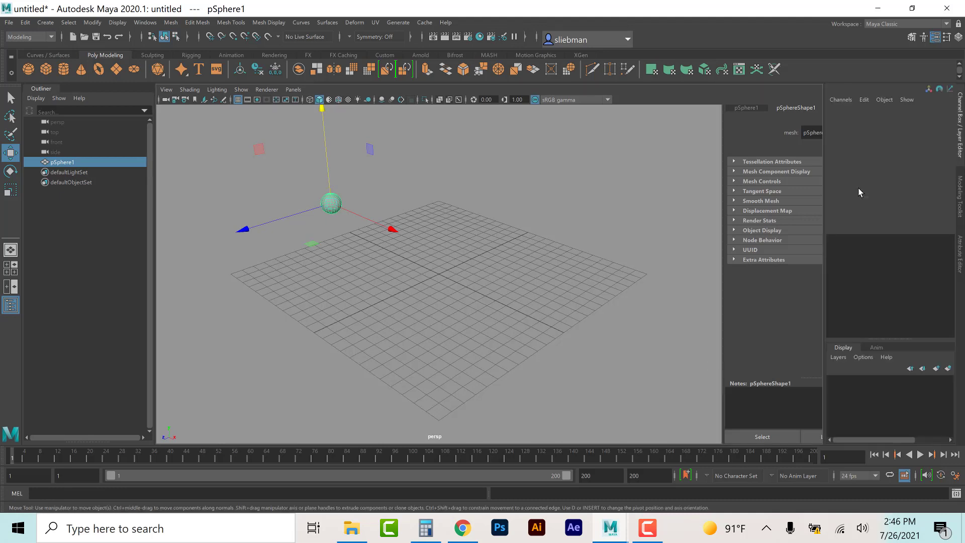
pyautogui.moveTo(900, 114); pyautogui.dragTo(899, 131)
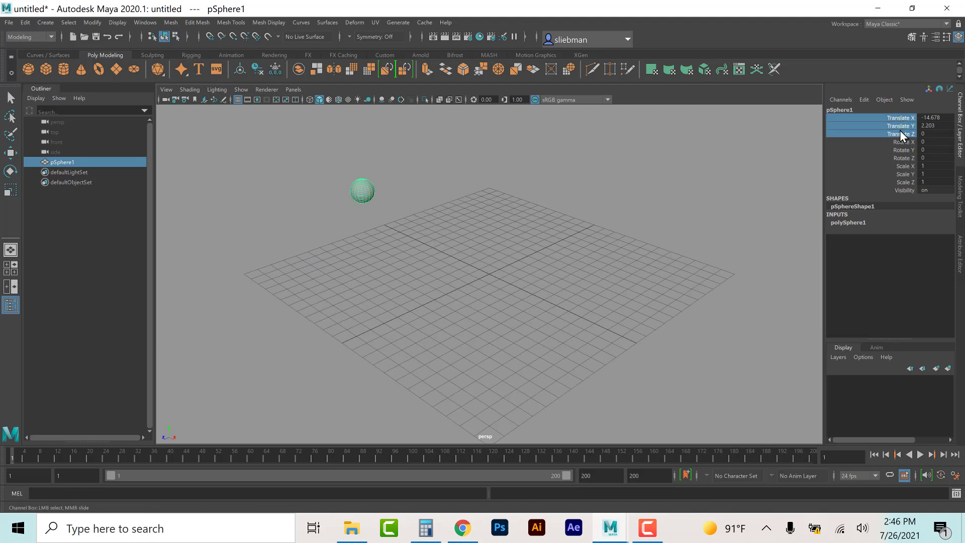
pyautogui.rightClick(900, 129)
pyautogui.click(901, 142)
pyautogui.click(10, 152)
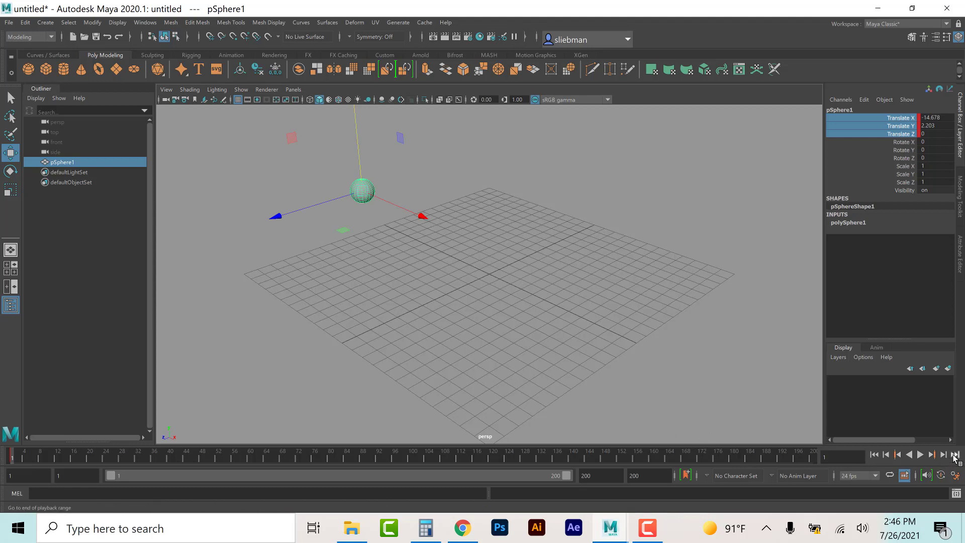
# At frame 108, move the sphere across the grid to about X 15.8 and key its Translate X, Y and Z channels.
pyautogui.click(445, 457)
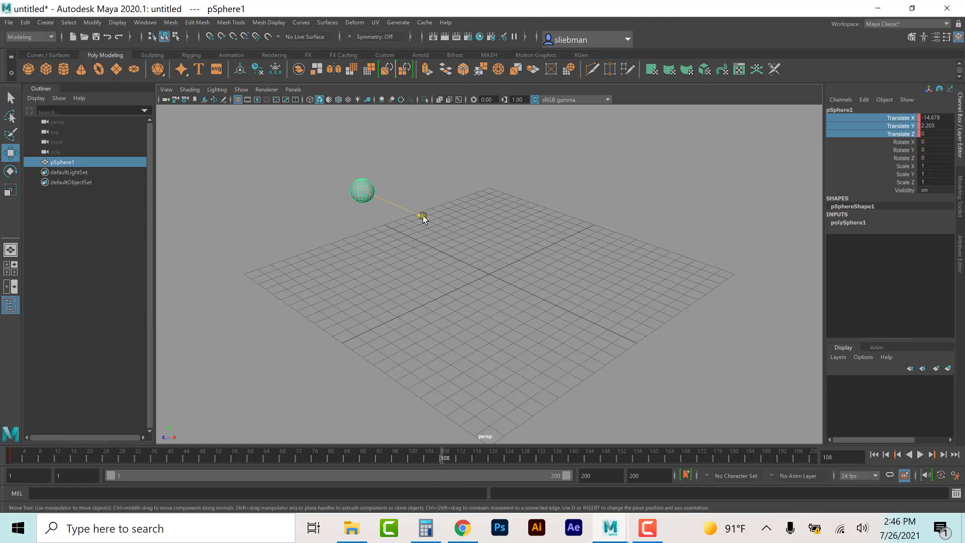
pyautogui.moveTo(422, 215); pyautogui.dragTo(850, 426)
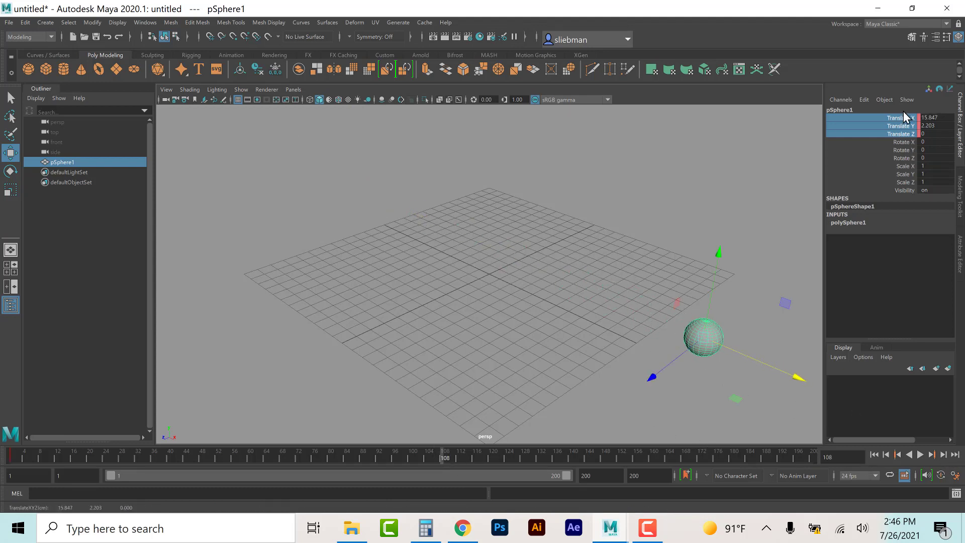
pyautogui.rightClick(897, 129)
pyautogui.click(888, 143)
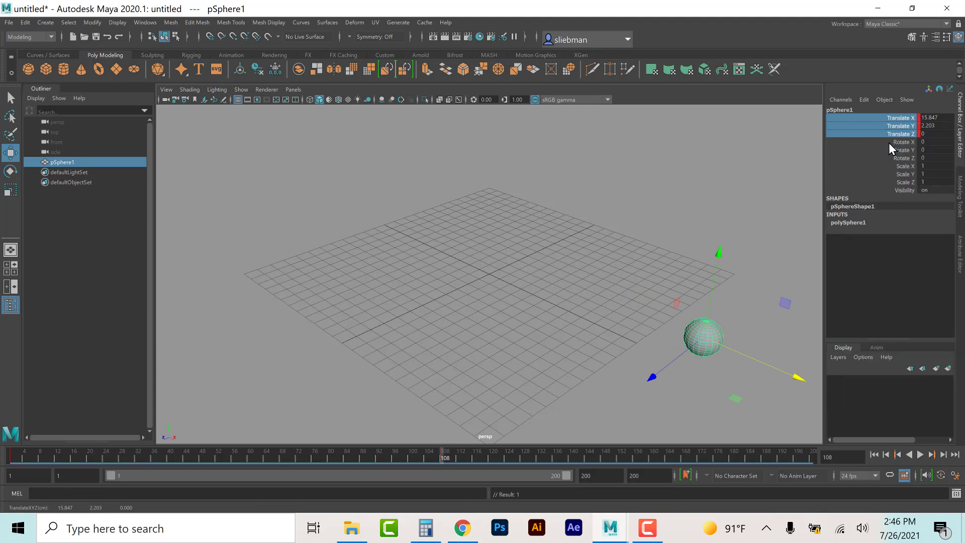
# Play the sphere's animation from frame 1 and stop the playback.
pyautogui.click(873, 455)
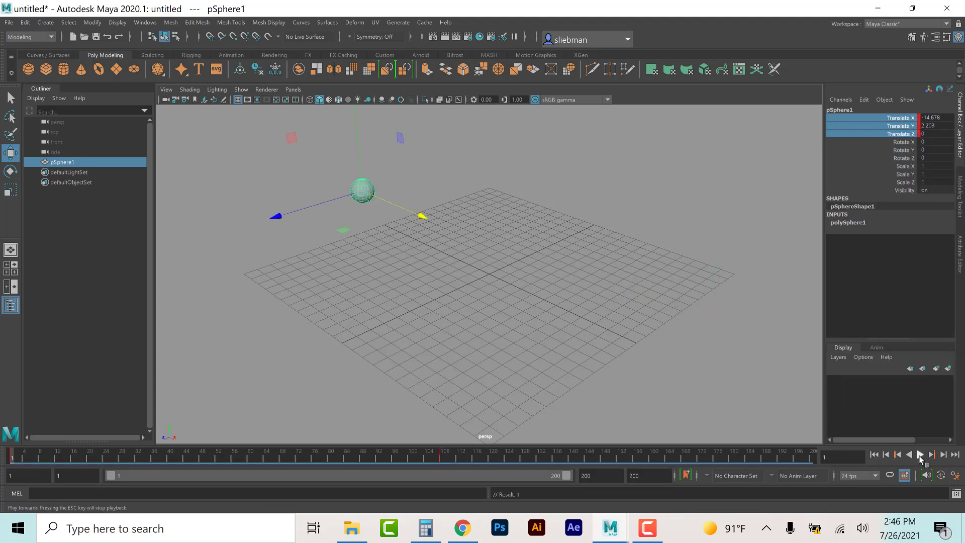
pyautogui.click(920, 455)
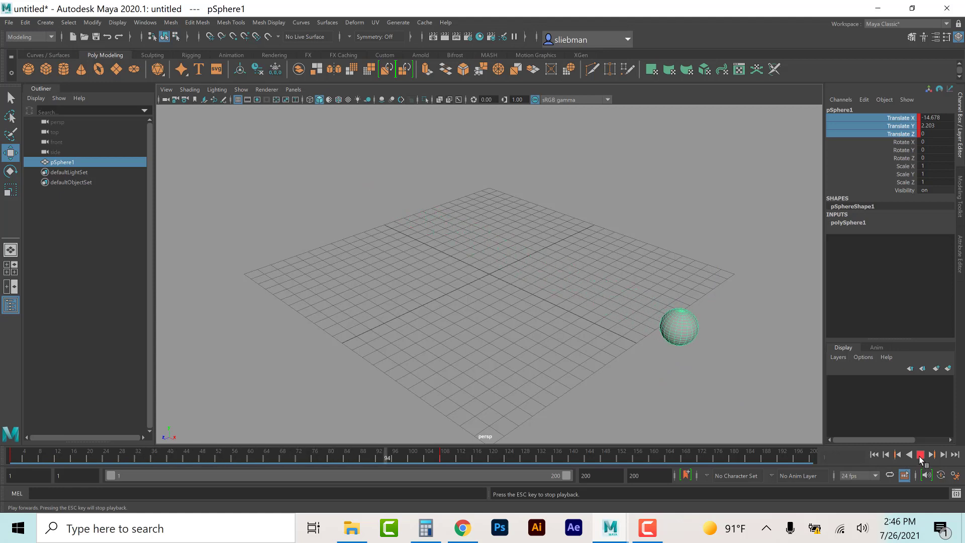
pyautogui.click(920, 455)
# Save the scene as Basic Ball Move in Maya Binary format in the Module2_Project scenes folder.
pyautogui.click(9, 22)
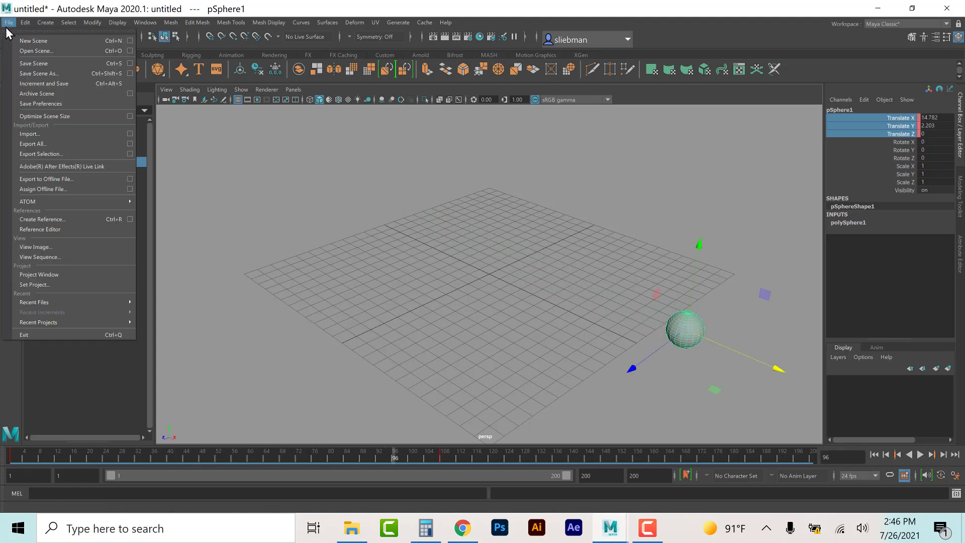
pyautogui.click(38, 75)
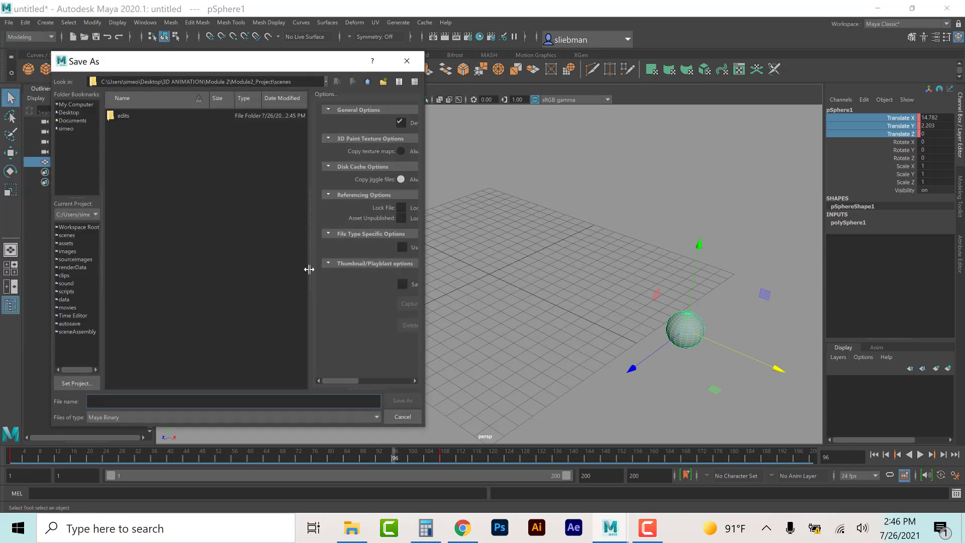
pyautogui.write('Basic Ball')
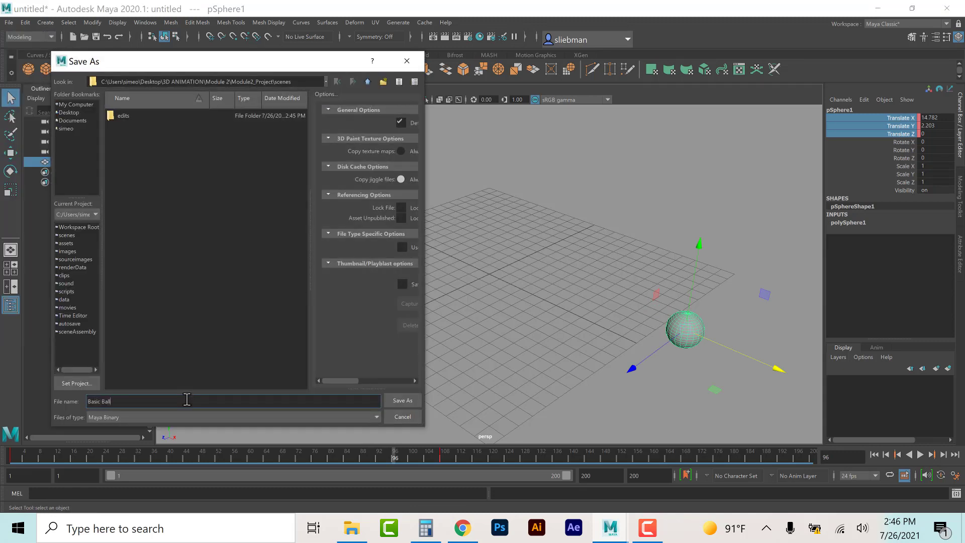
pyautogui.write(' Move')
pyautogui.click(402, 400)
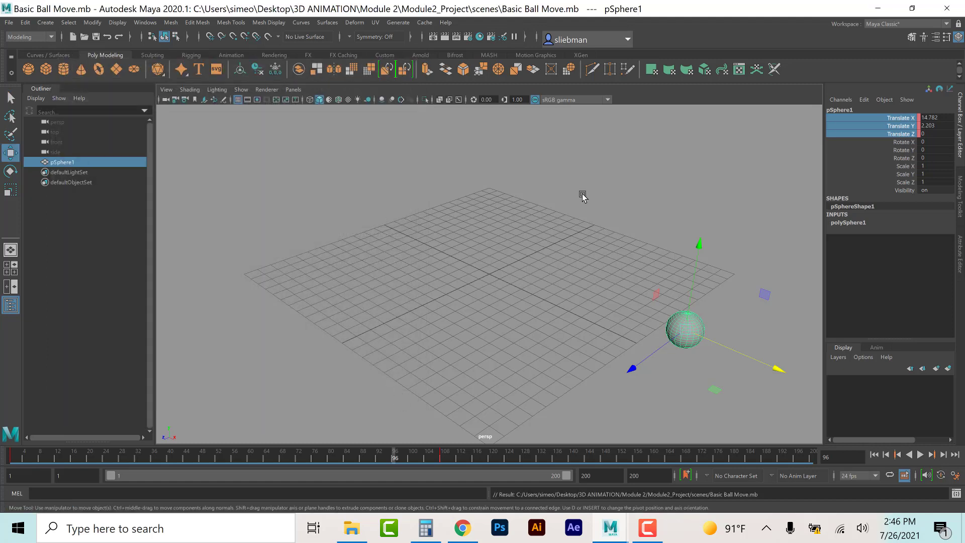
# Start a new scene and set the current project to the Module2_Project folder inside Module 2.
pyautogui.click(8, 22)
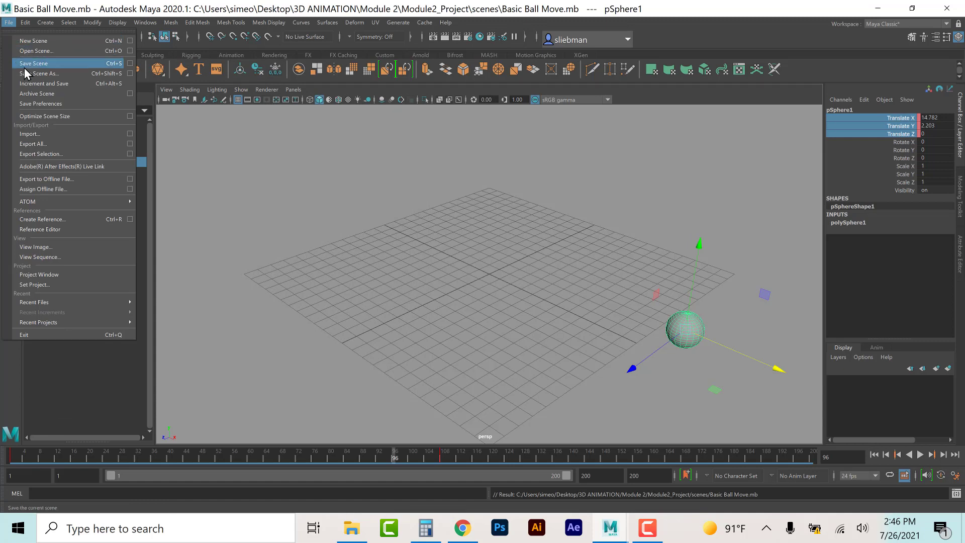
pyautogui.click(25, 42)
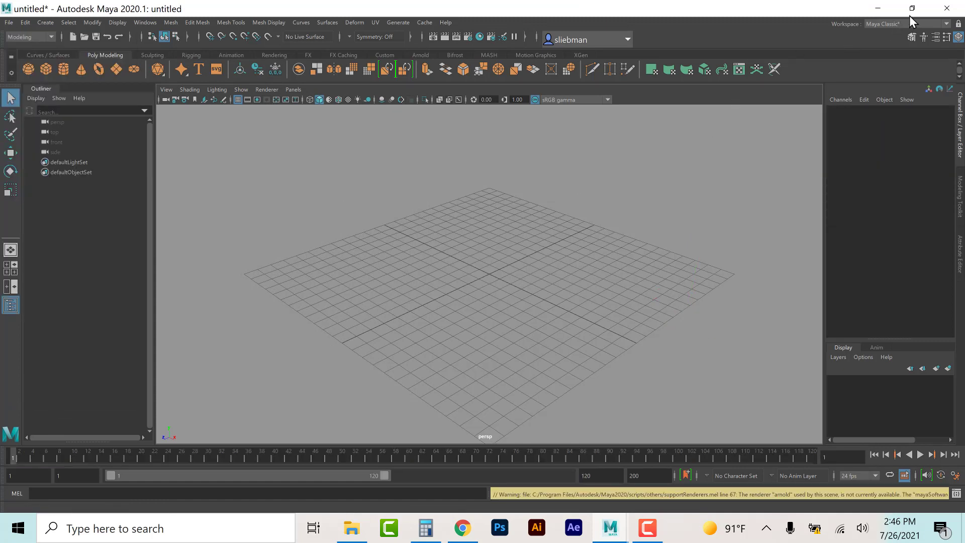
pyautogui.click(8, 22)
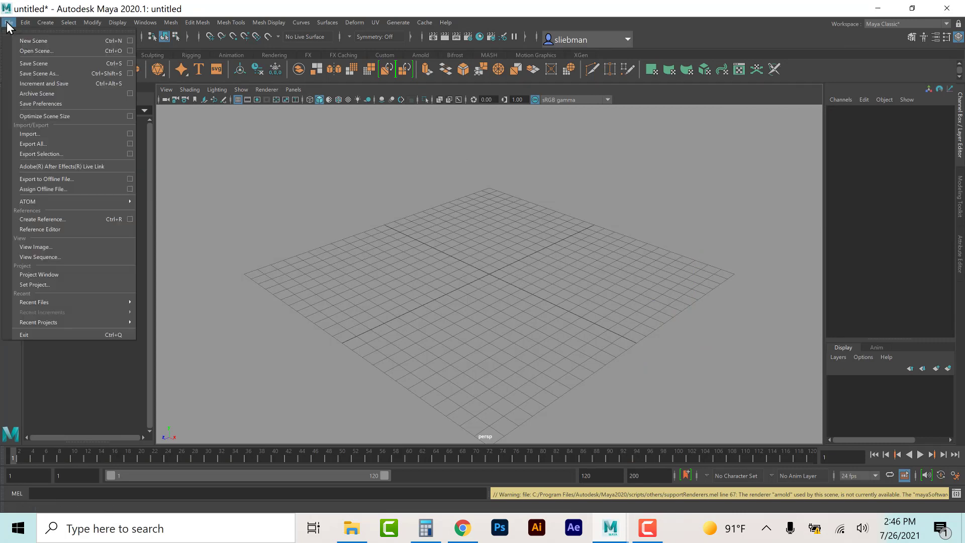
pyautogui.click(50, 284)
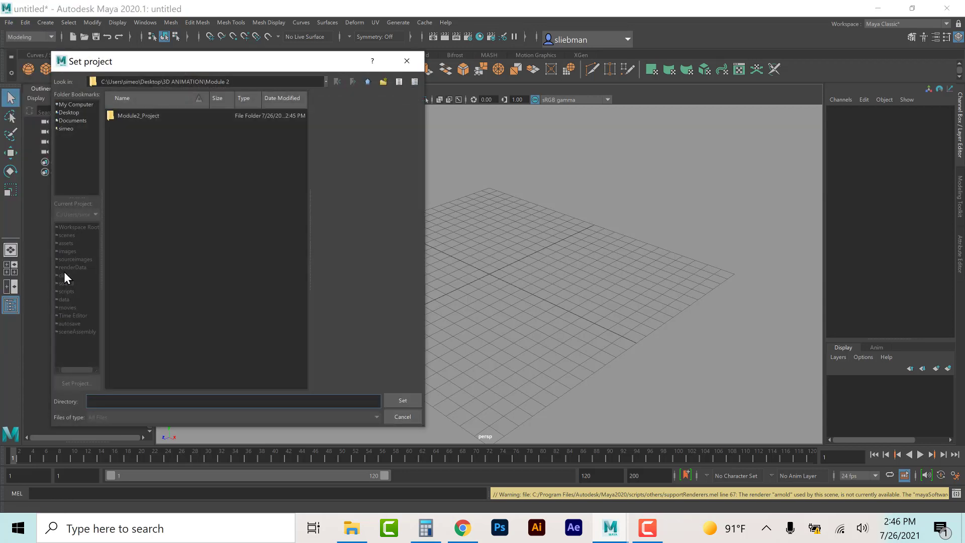
pyautogui.click(144, 116)
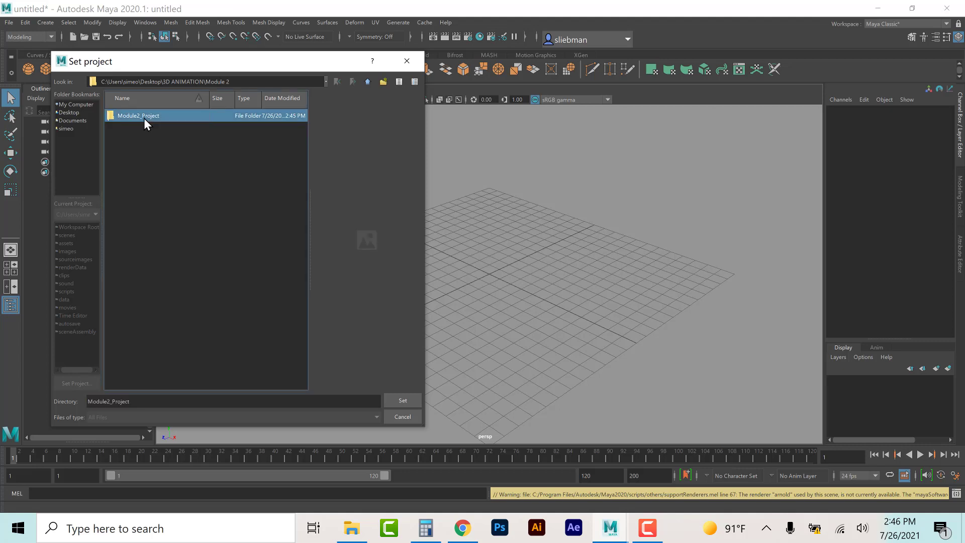
pyautogui.click(397, 402)
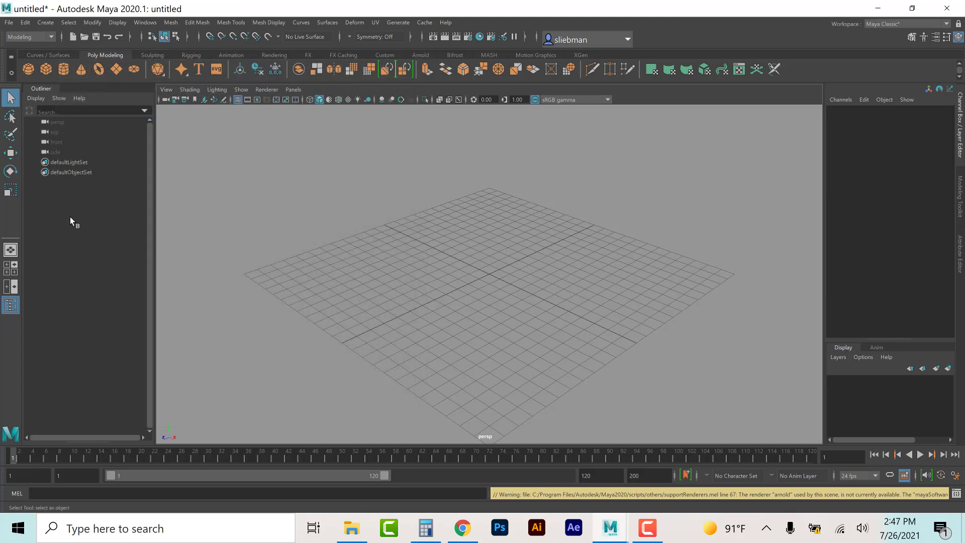
# Open Basic Ball Move.mb from the project's scenes folder without saving the untitled scene, and return the timeline to frame 1.
pyautogui.click(9, 24)
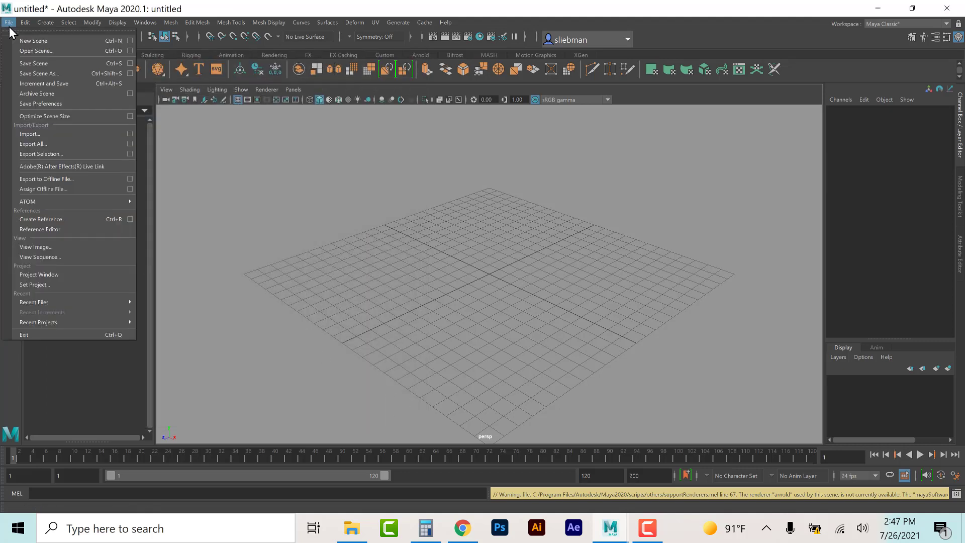
pyautogui.click(19, 52)
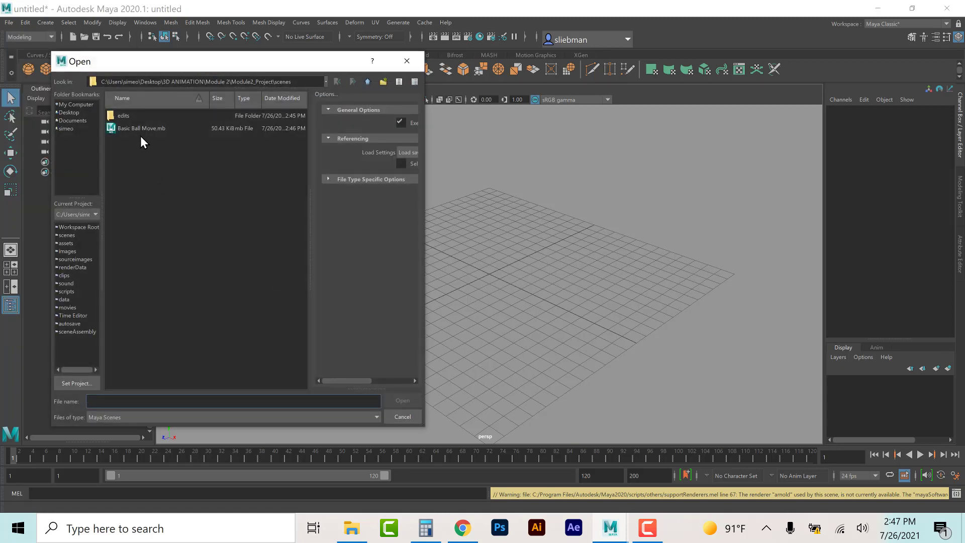
pyautogui.click(142, 129)
pyautogui.click(400, 402)
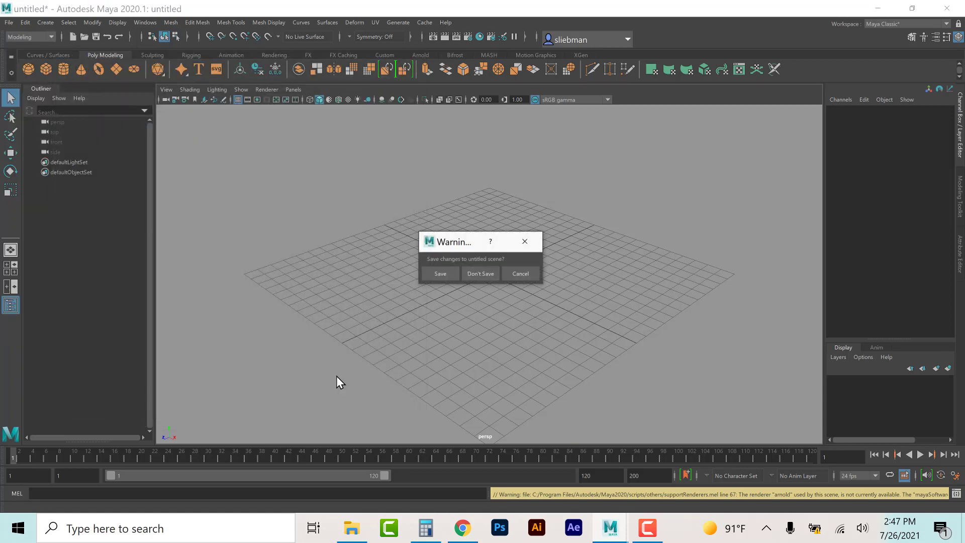
pyautogui.click(481, 274)
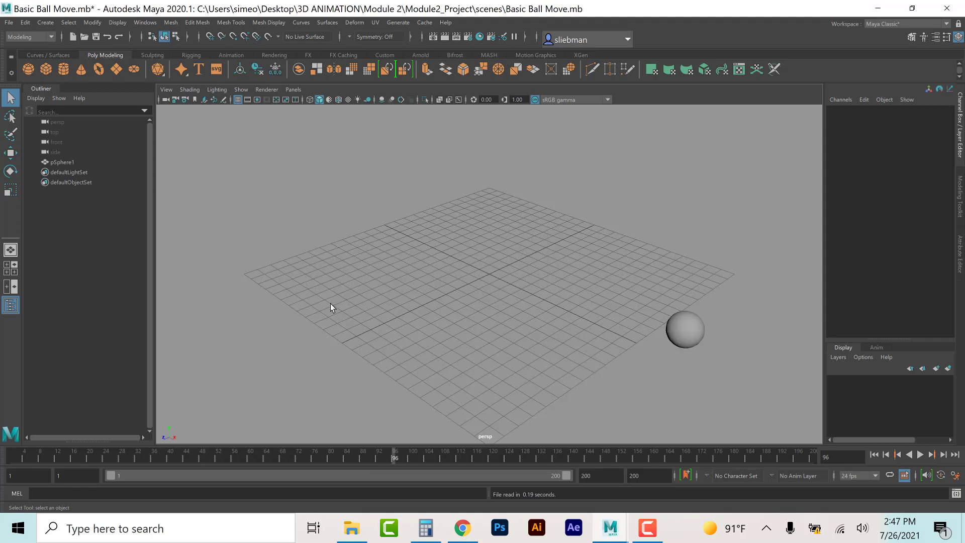
pyautogui.click(874, 455)
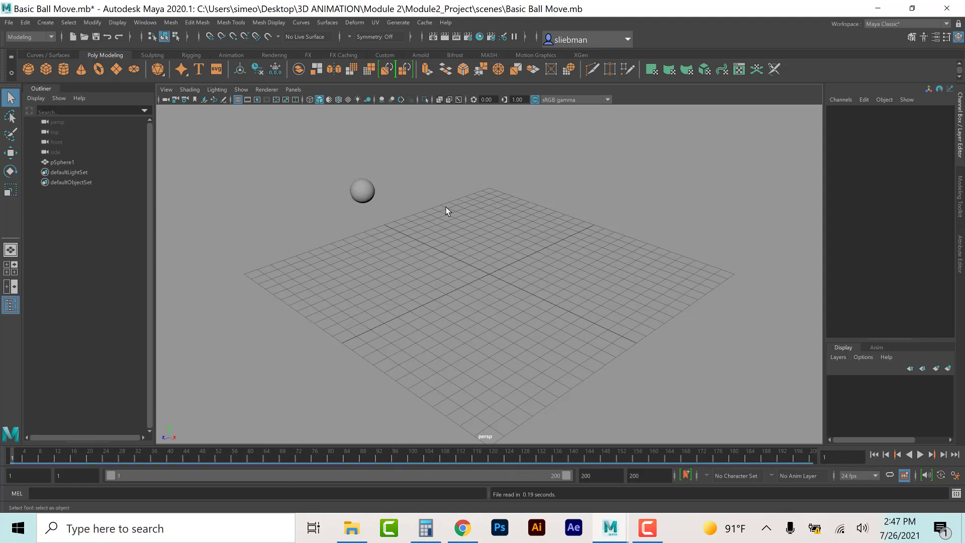